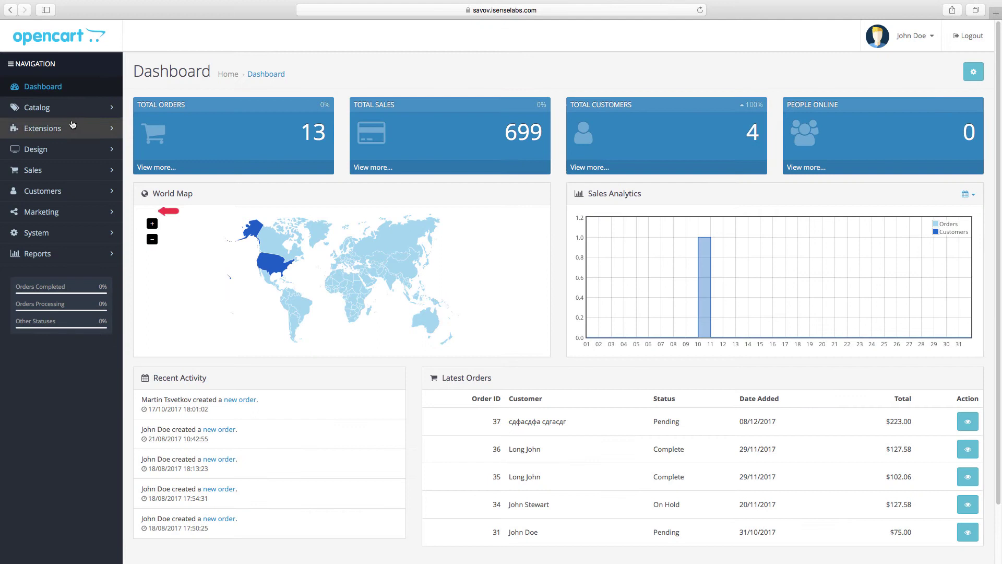
Open the Coupons list under Marketing in the OpenCart admin
{"action": "left_click", "coordinate": [80, 211]}
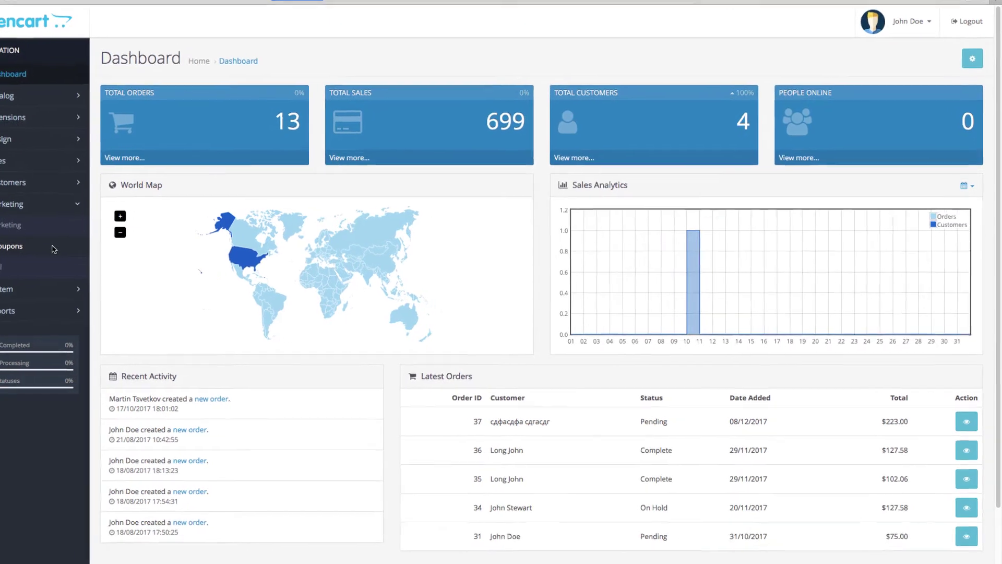
{"action": "left_click", "coordinate": [54, 249]}
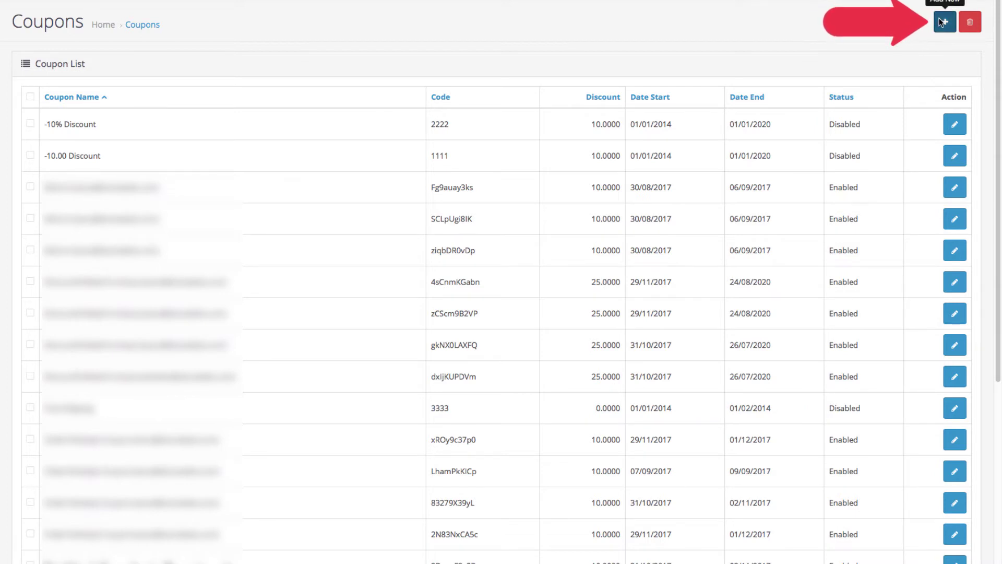
Start a new coupon and name it 'Happy New Year'
{"action": "left_click", "coordinate": [942, 22]}
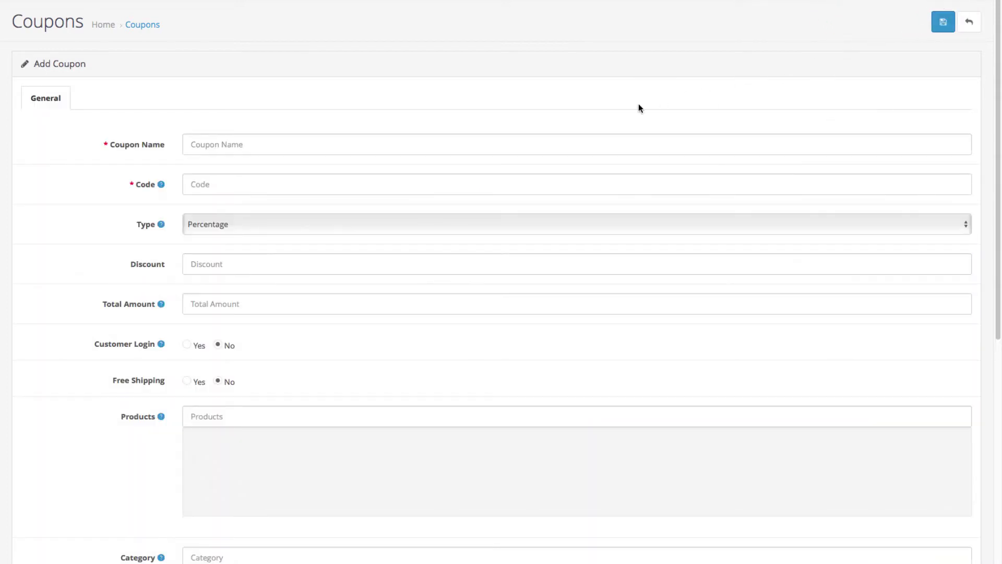
{"action": "left_click", "coordinate": [390, 144]}
{"action": "type", "text": "H"}
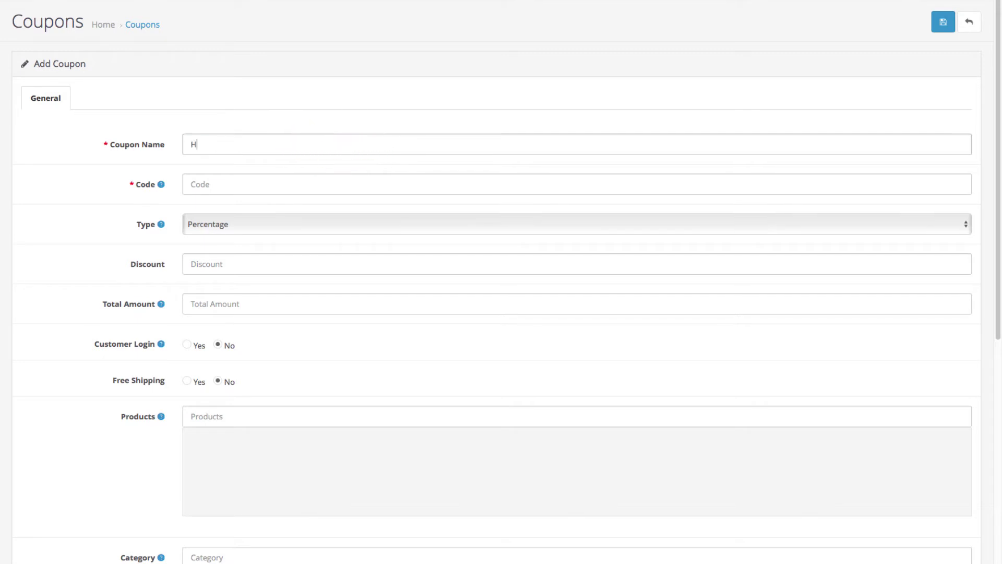
{"action": "type", "text": "appy New Year"}
{"action": "scroll", "coordinate": [406, 126], "scroll_direction": "down", "scroll_amount": 2}
{"action": "scroll", "coordinate": [406, 126], "scroll_direction": "down", "scroll_amount": 1}
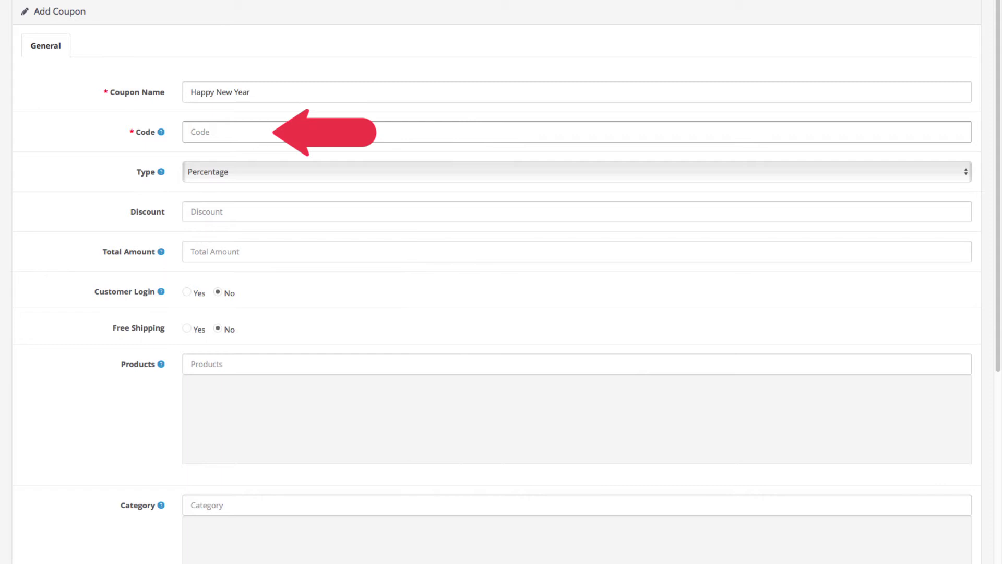
Give the coupon the code NEW2018 and keep the Percentage discount type
{"action": "left_click", "coordinate": [191, 131]}
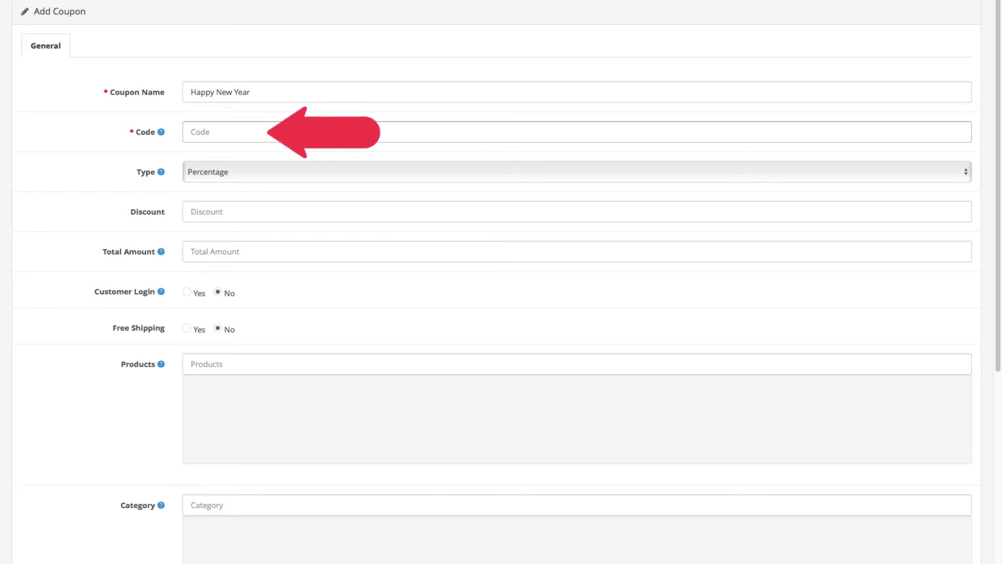
{"action": "type", "text": "NEW2018"}
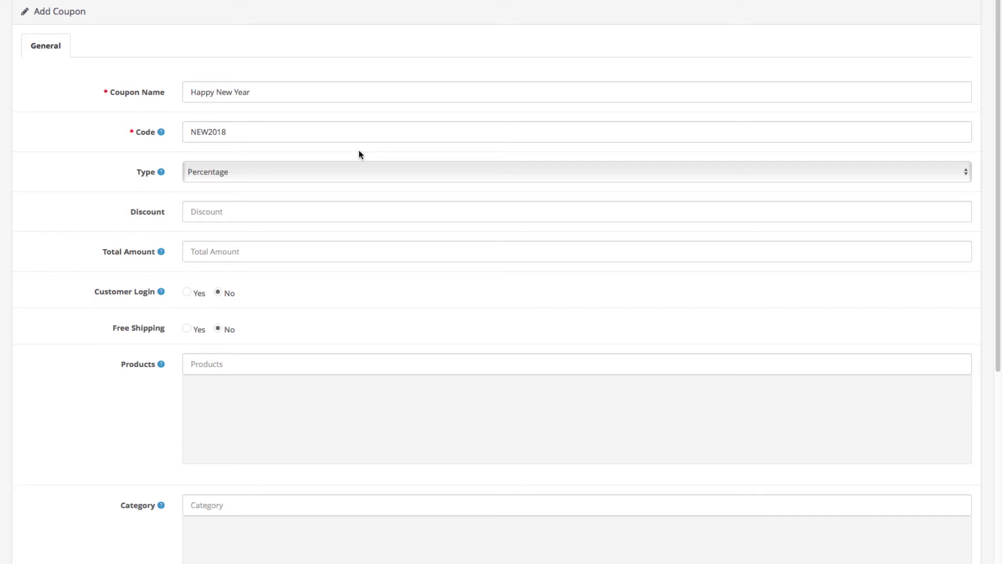
{"action": "left_click", "coordinate": [335, 171]}
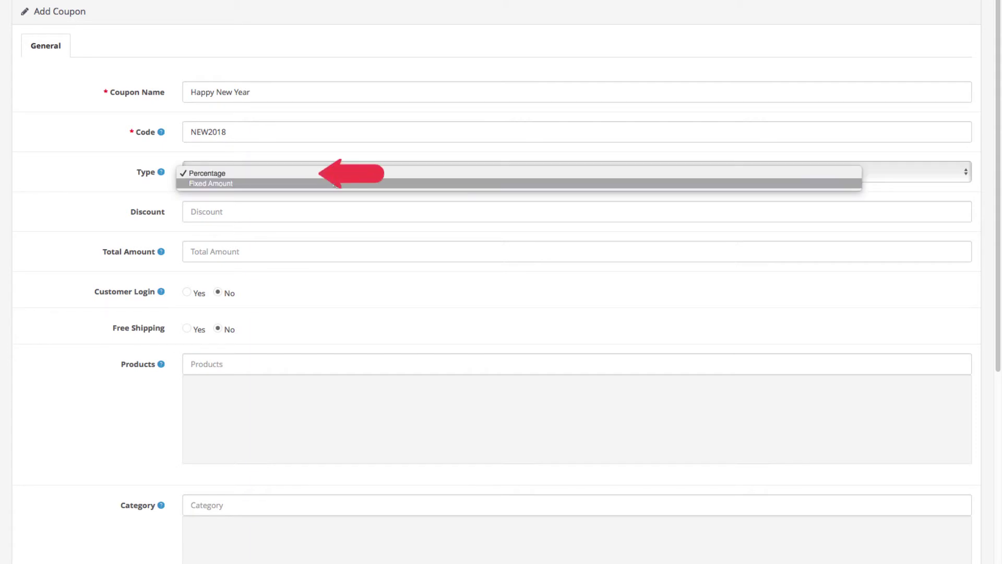
{"action": "key", "text": "Escape"}
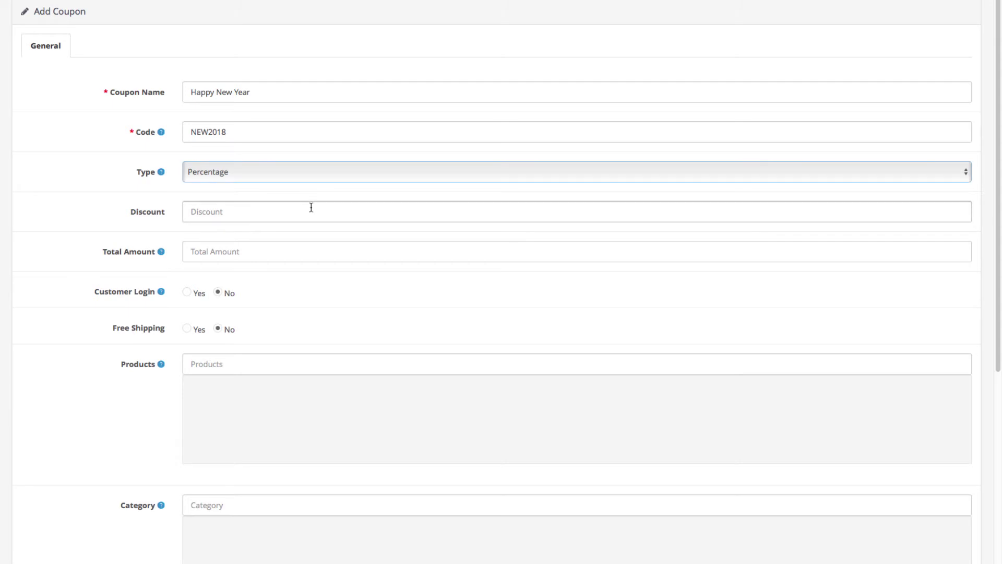
Set the coupon's discount to 50 and its required Total Amount to 99
{"action": "left_click", "coordinate": [311, 208]}
{"action": "type", "text": "50"}
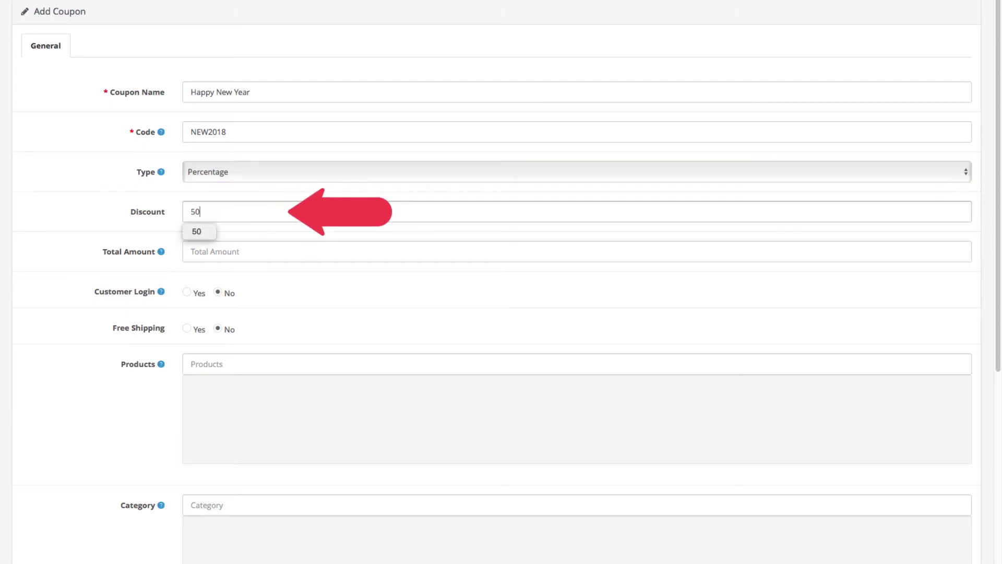
{"action": "left_click", "coordinate": [303, 234]}
{"action": "scroll", "coordinate": [305, 237], "scroll_direction": "down", "scroll_amount": 1}
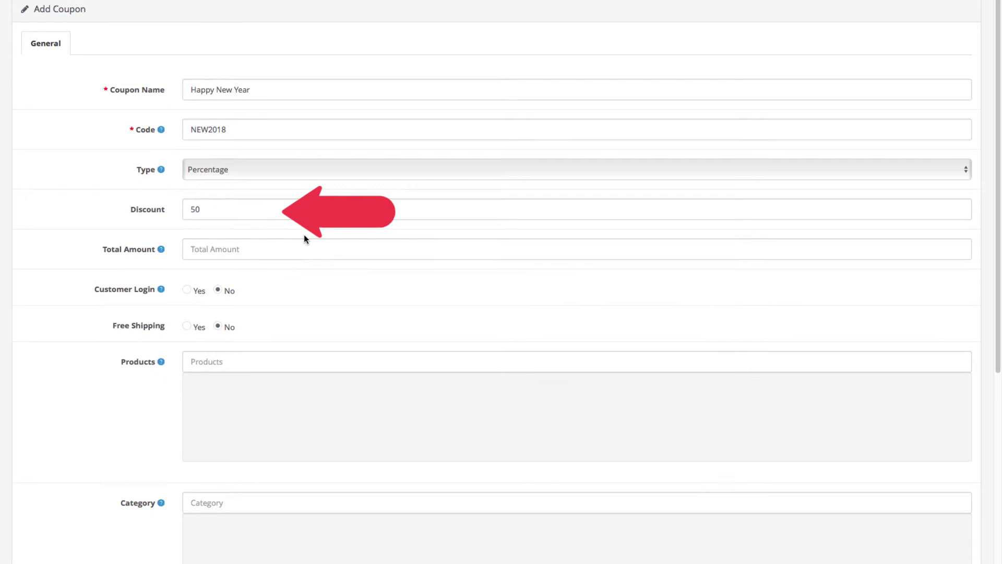
{"action": "scroll", "coordinate": [304, 233], "scroll_direction": "down", "scroll_amount": 1}
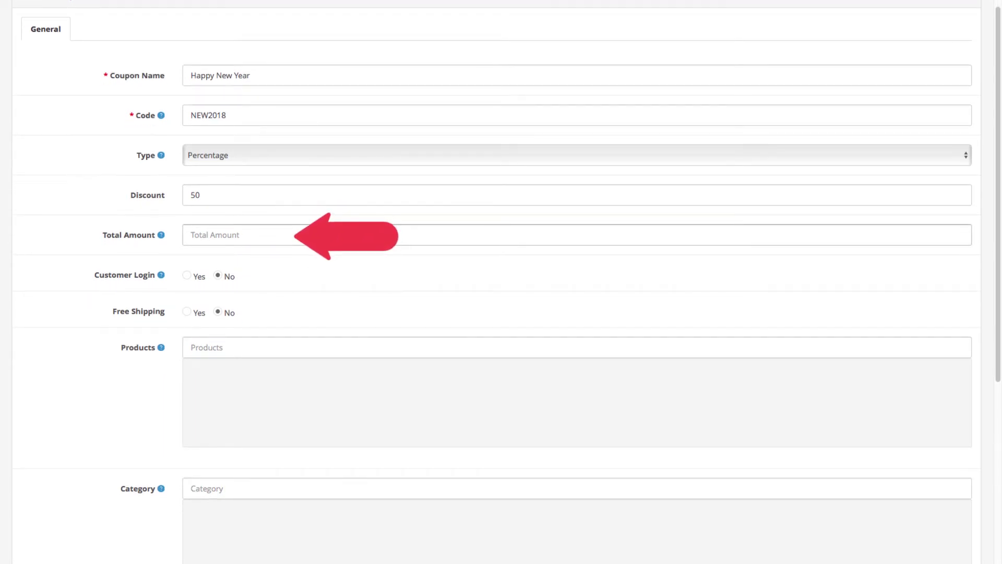
{"action": "left_click", "coordinate": [308, 236]}
{"action": "type", "text": "99"}
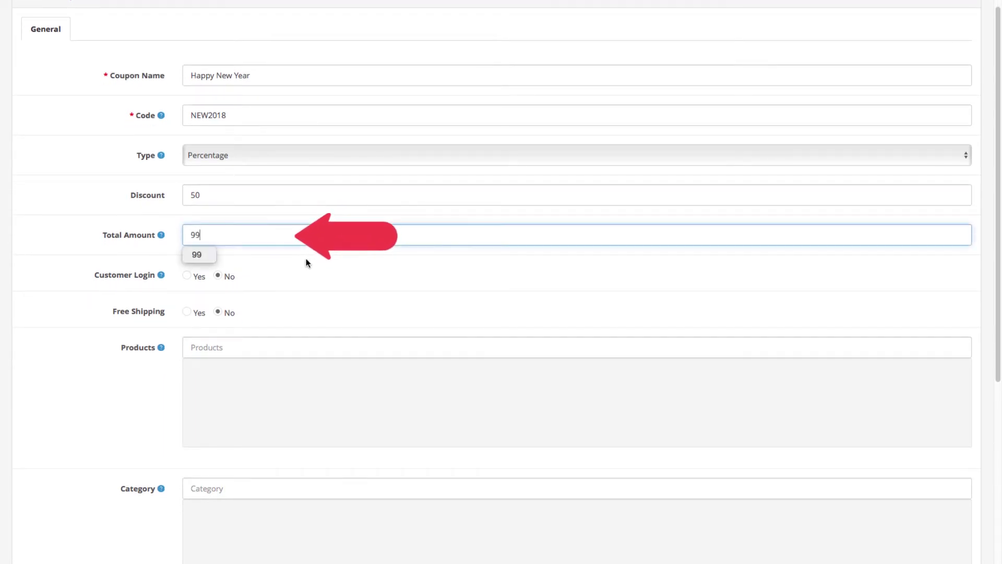
{"action": "left_click", "coordinate": [306, 262]}
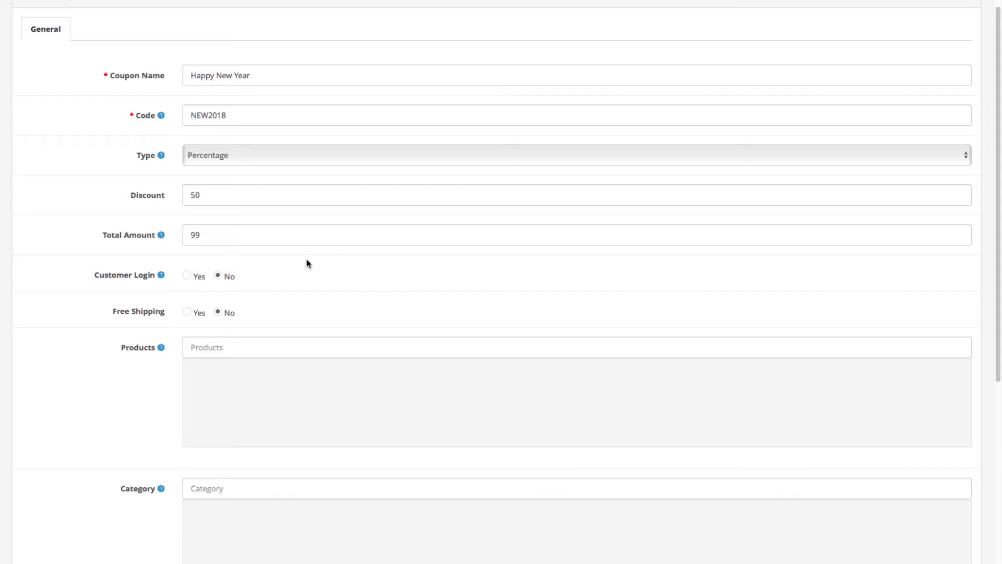
{"action": "scroll", "coordinate": [307, 262], "scroll_direction": "down", "scroll_amount": 1}
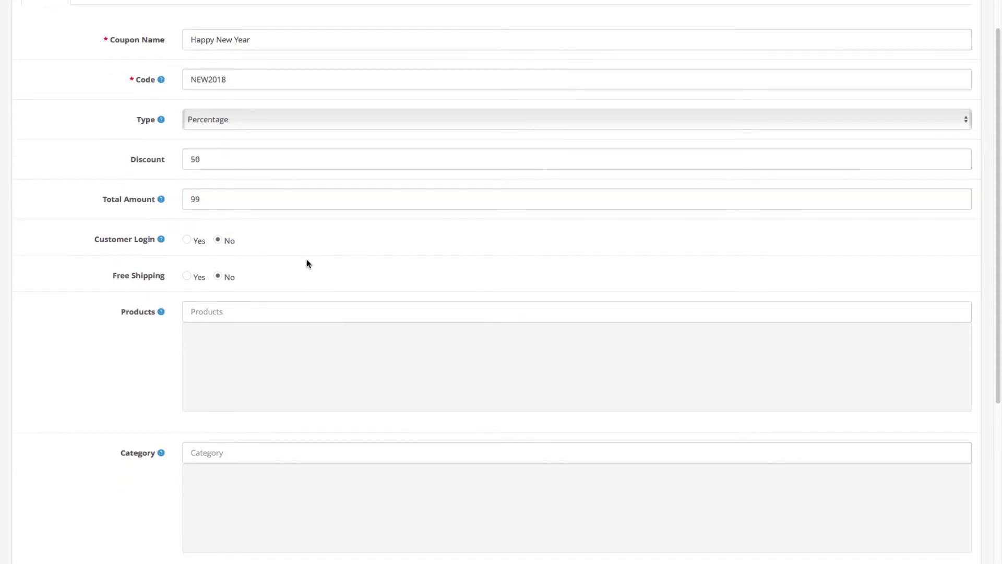
{"action": "left_click", "coordinate": [187, 239]}
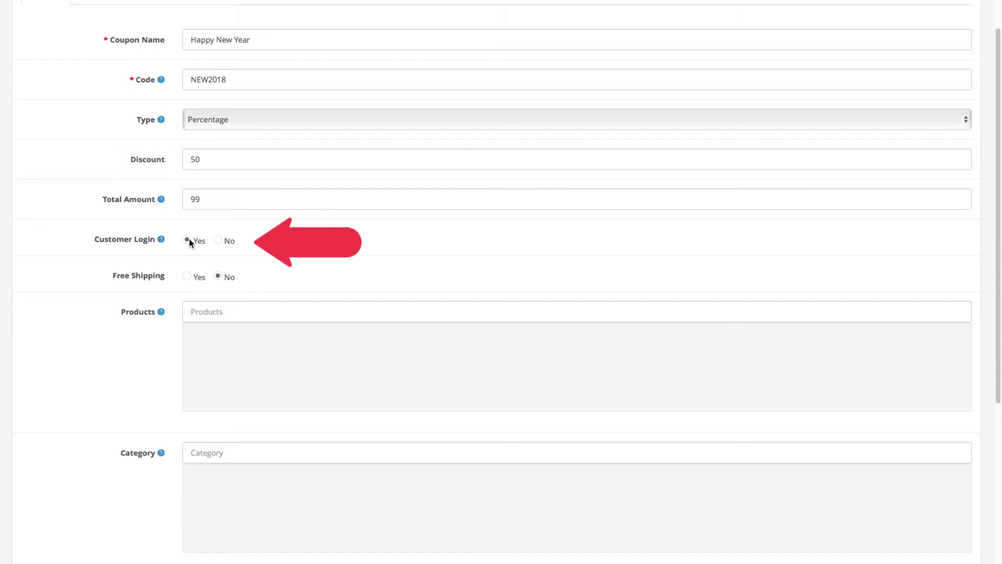
{"action": "left_click", "coordinate": [221, 240]}
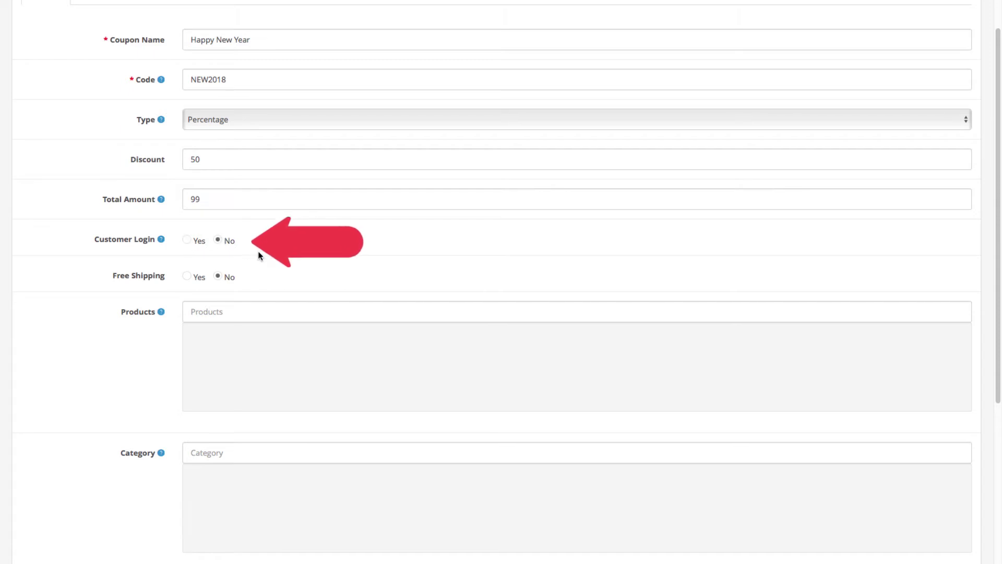
{"action": "scroll", "coordinate": [259, 254], "scroll_direction": "down", "scroll_amount": 1}
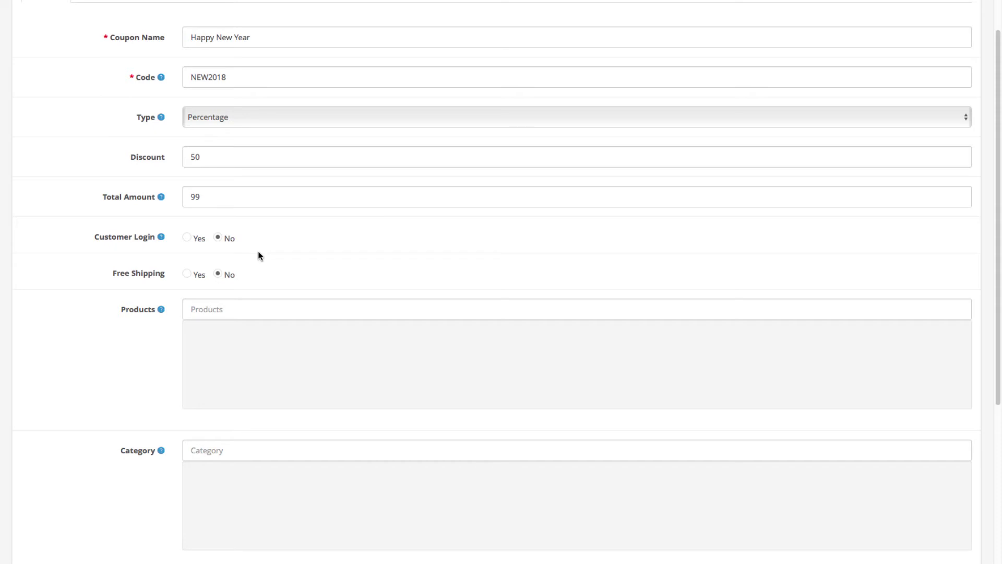
{"action": "scroll", "coordinate": [258, 254], "scroll_direction": "down", "scroll_amount": 2}
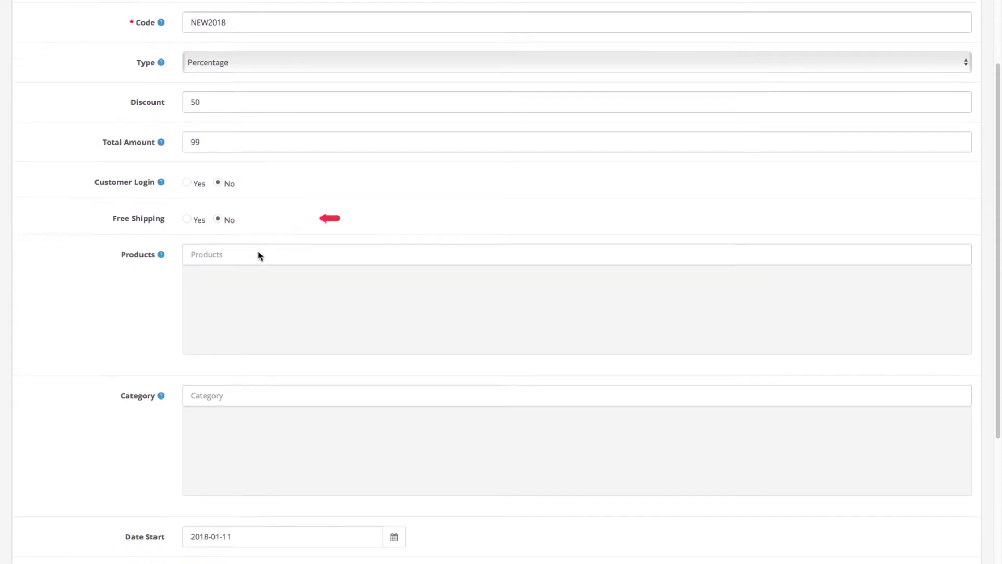
{"action": "left_click", "coordinate": [187, 219]}
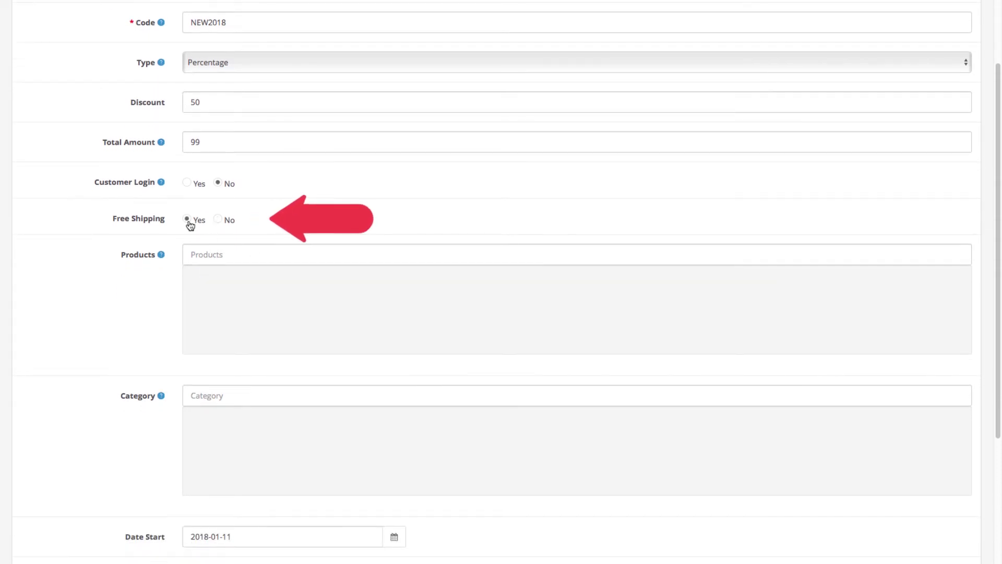
{"action": "left_click", "coordinate": [219, 220]}
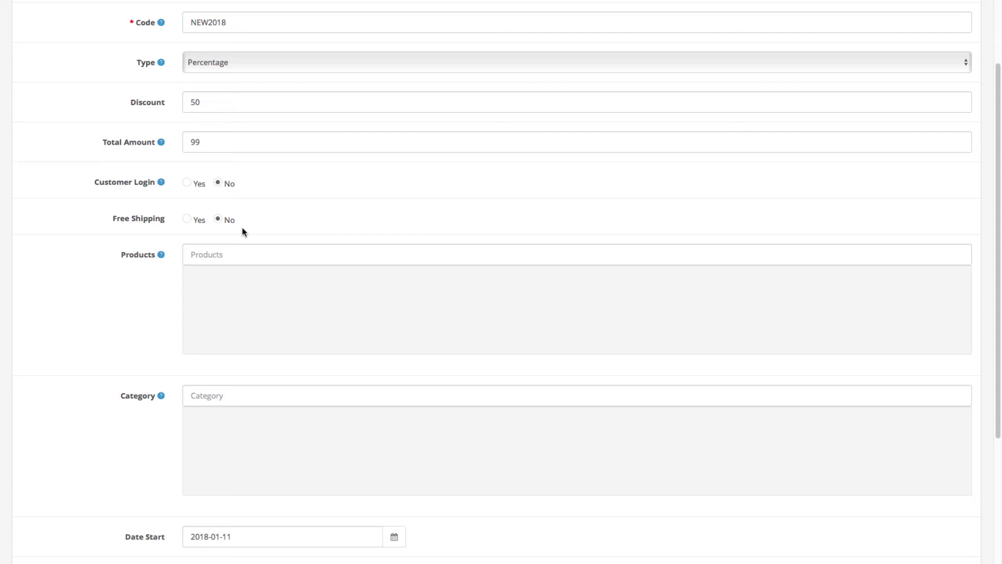
Leave Products empty and show the Category suggestions for the coupon
{"action": "scroll", "coordinate": [249, 233], "scroll_direction": "down", "scroll_amount": 2}
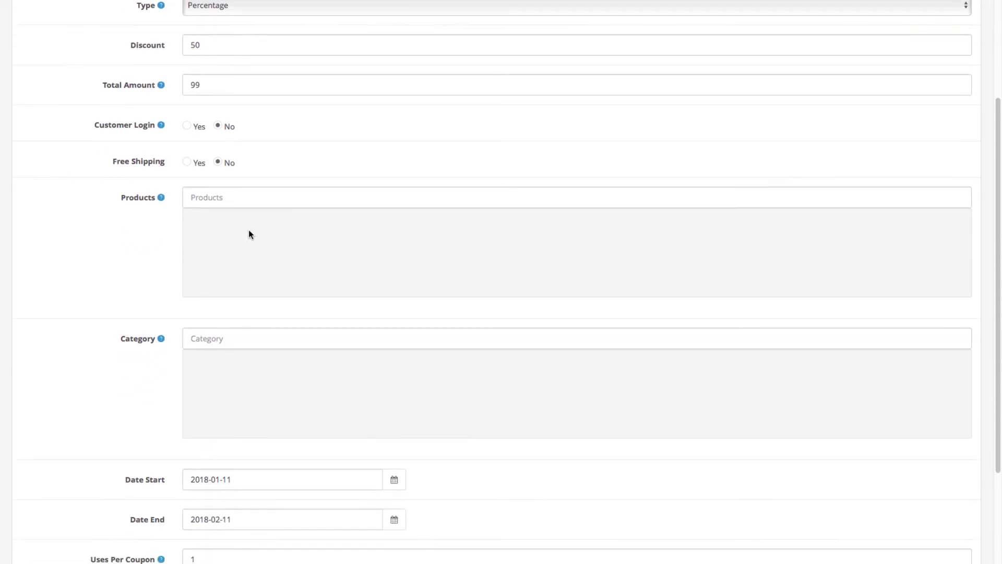
{"action": "left_click", "coordinate": [237, 198]}
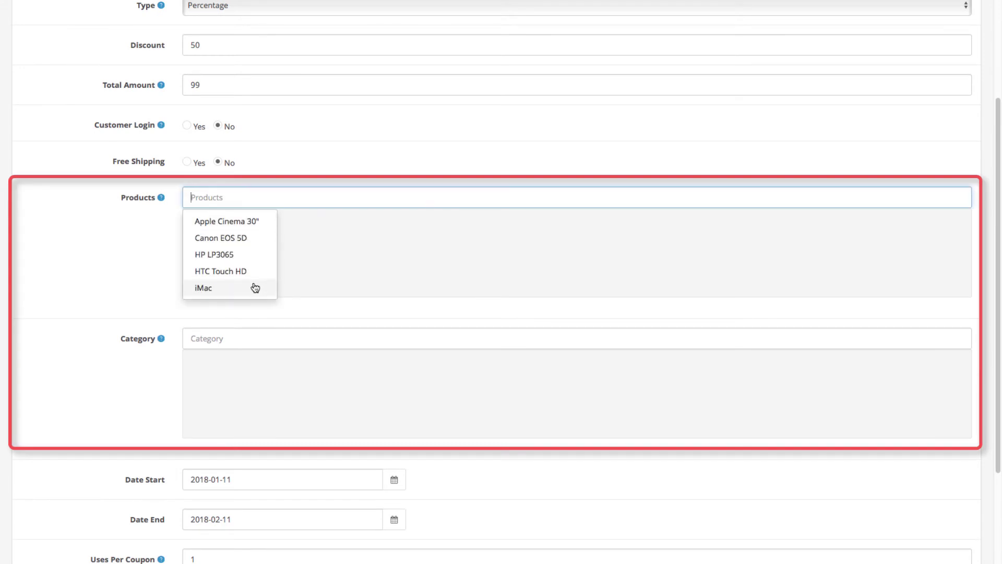
{"action": "left_click", "coordinate": [291, 249]}
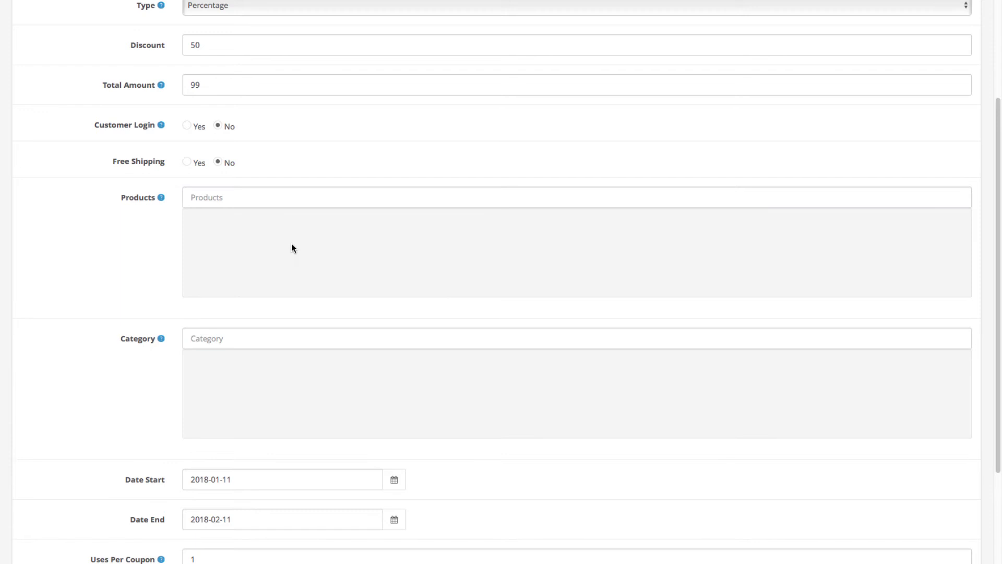
{"action": "scroll", "coordinate": [291, 248], "scroll_direction": "down", "scroll_amount": 3}
{"action": "scroll", "coordinate": [292, 248], "scroll_direction": "down", "scroll_amount": 1}
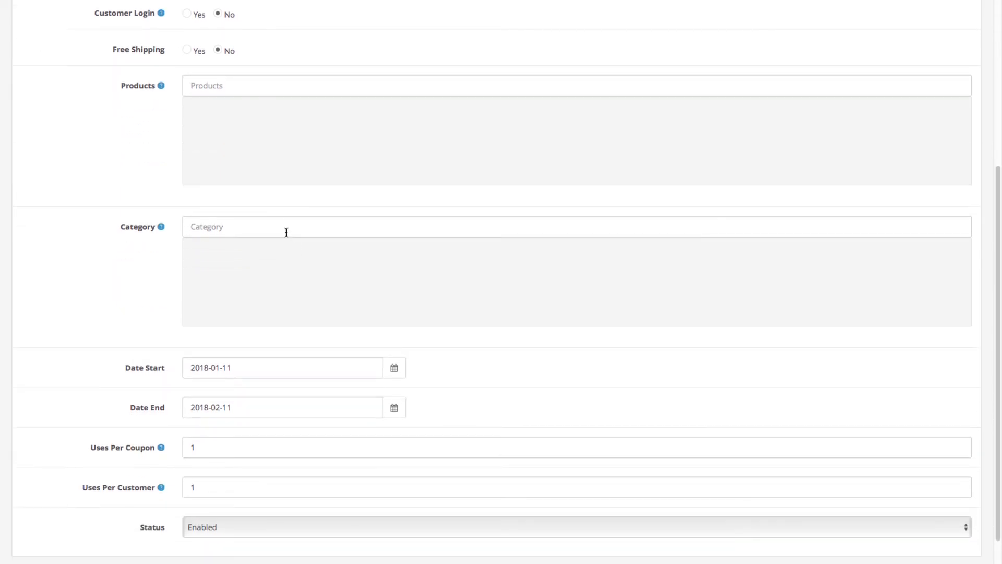
{"action": "left_click", "coordinate": [286, 230]}
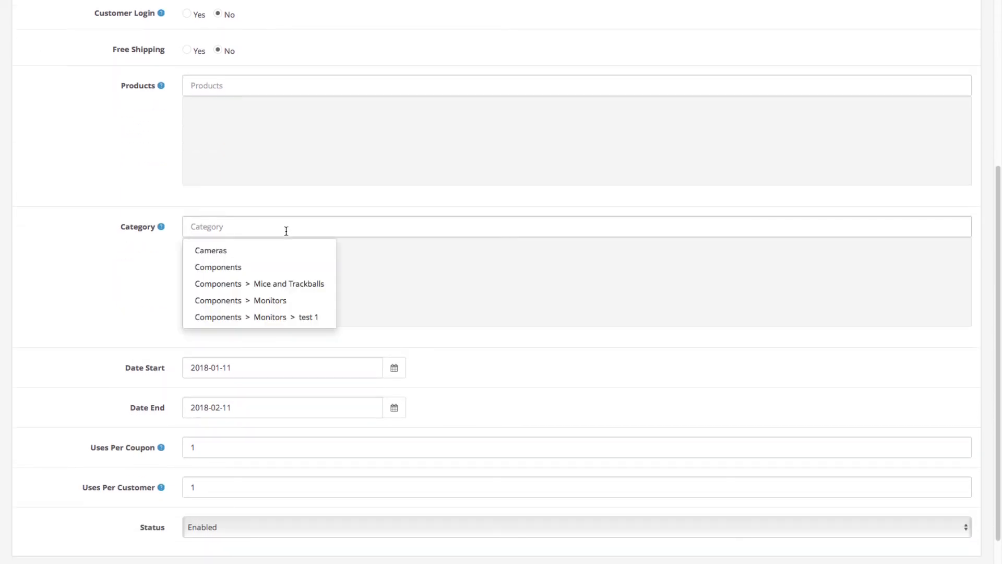
Leave Category empty and keep the dates 2018-01-11 to 2018-02-11
{"action": "left_click", "coordinate": [361, 297]}
{"action": "scroll", "coordinate": [362, 295], "scroll_direction": "down", "scroll_amount": 2}
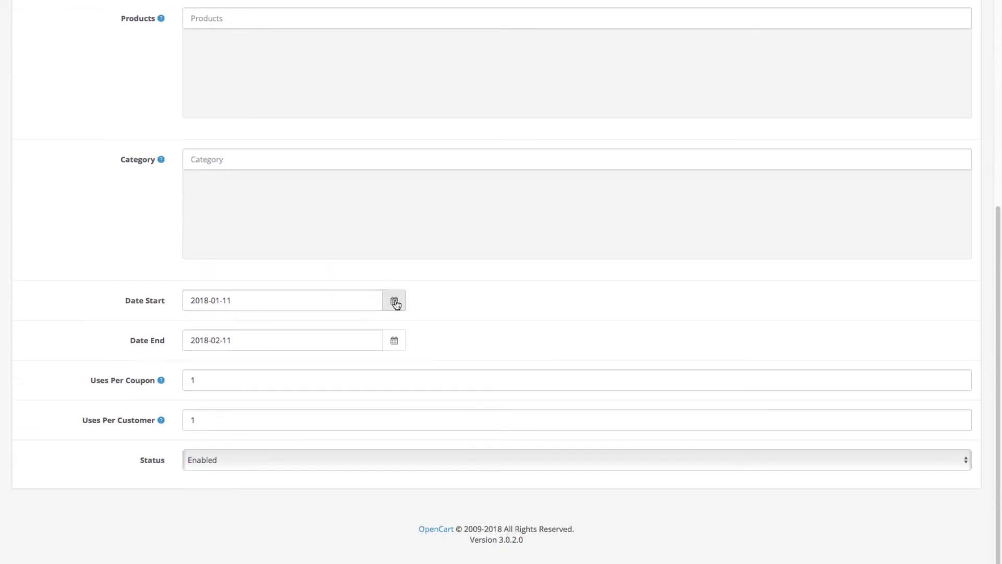
{"action": "left_click", "coordinate": [394, 302]}
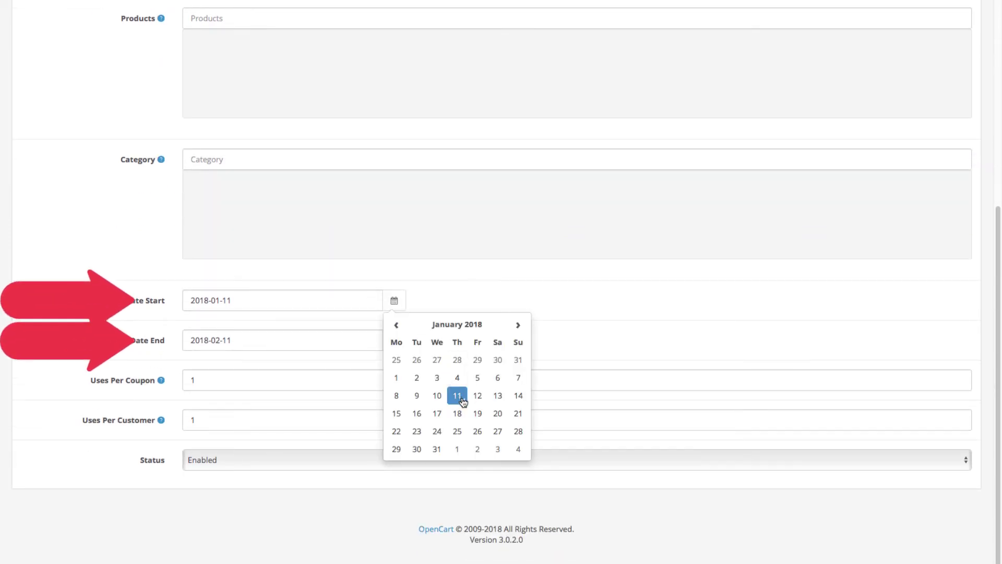
{"action": "left_click", "coordinate": [433, 295]}
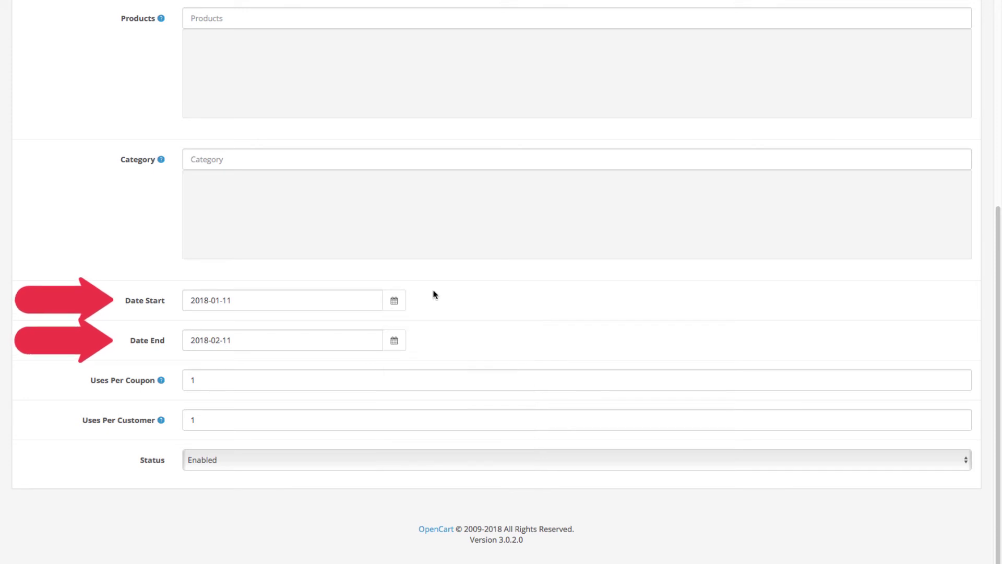
{"action": "left_click", "coordinate": [396, 345]}
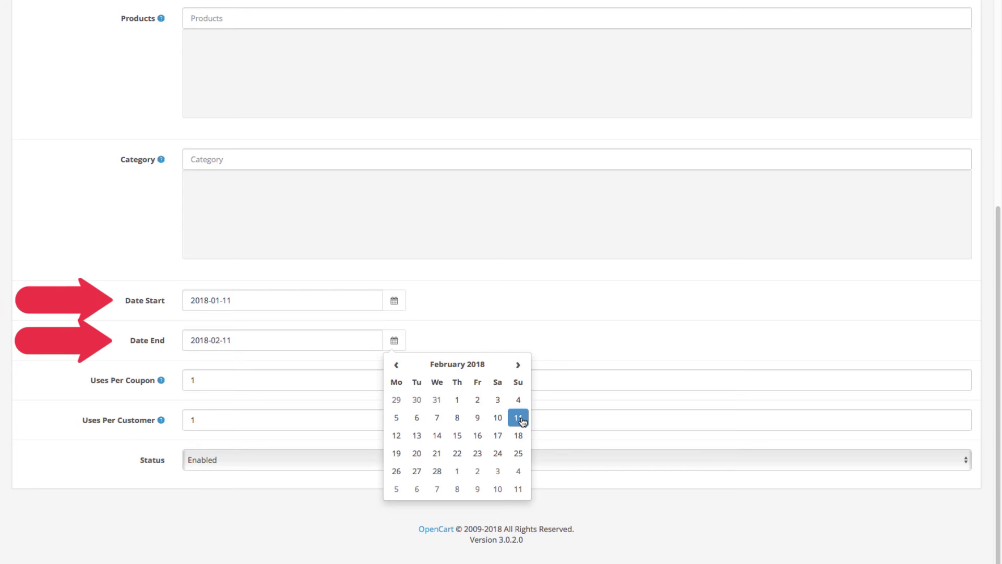
{"action": "left_click", "coordinate": [465, 345]}
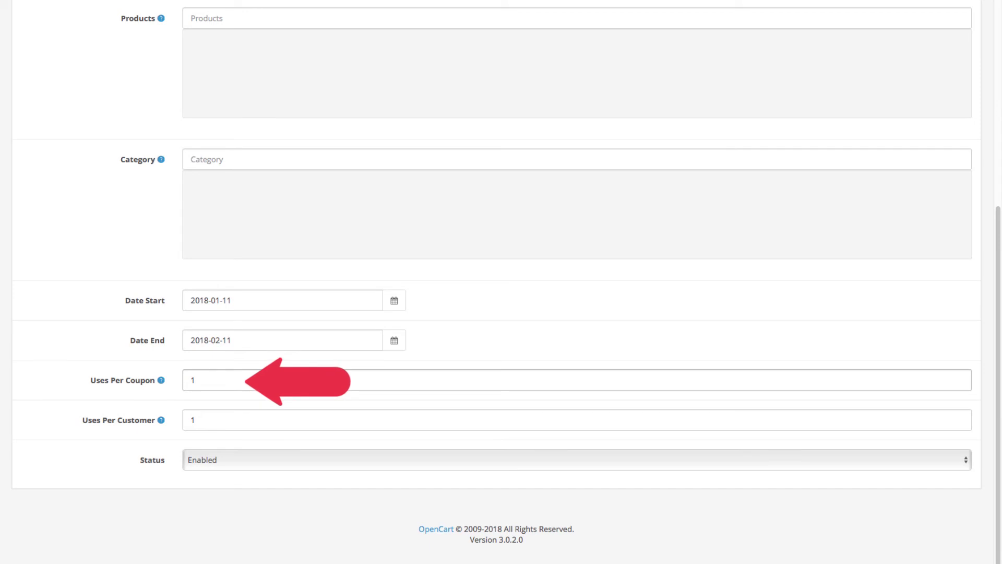
Keep 1 use per coupon and per customer, status Enabled, and save the coupon
{"action": "left_click", "coordinate": [322, 385]}
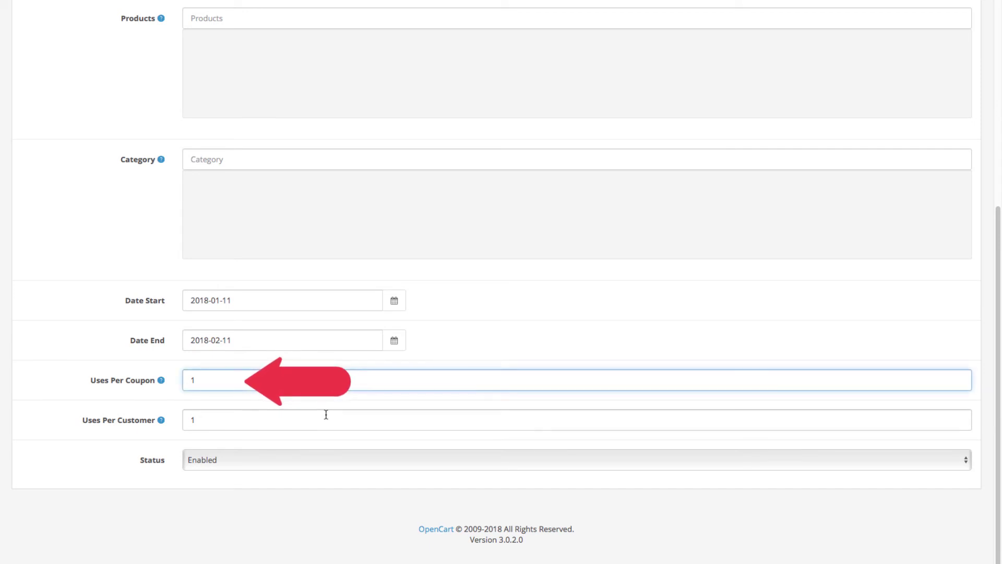
{"action": "left_click", "coordinate": [326, 417]}
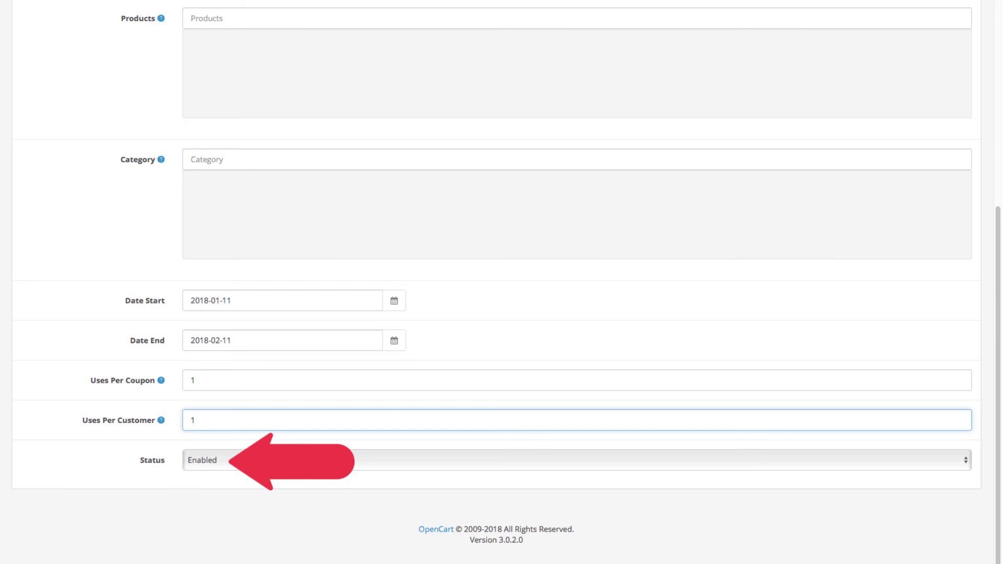
{"action": "left_click", "coordinate": [327, 454]}
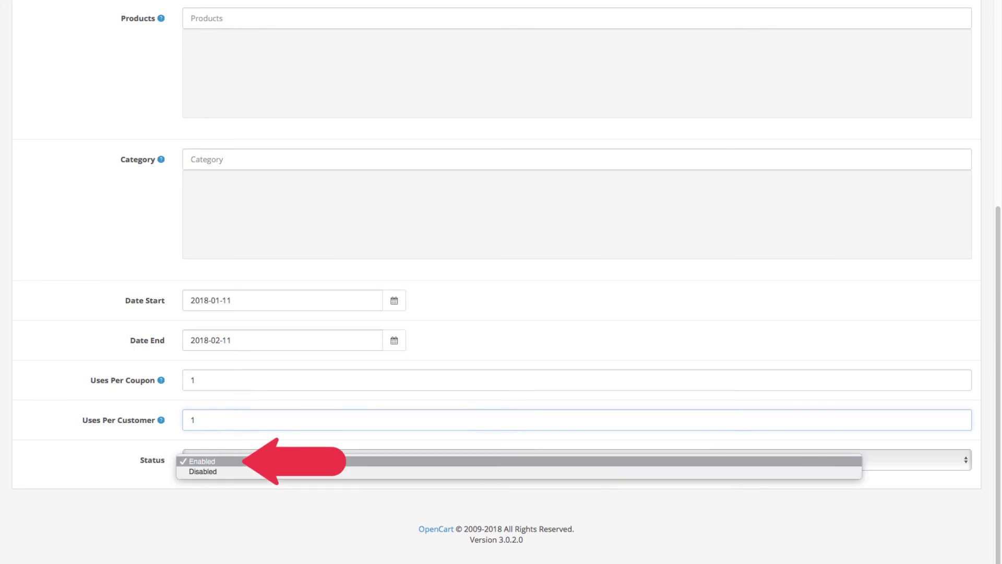
{"action": "left_click", "coordinate": [328, 461]}
{"action": "scroll", "coordinate": [794, 226], "scroll_direction": "up", "scroll_amount": 8}
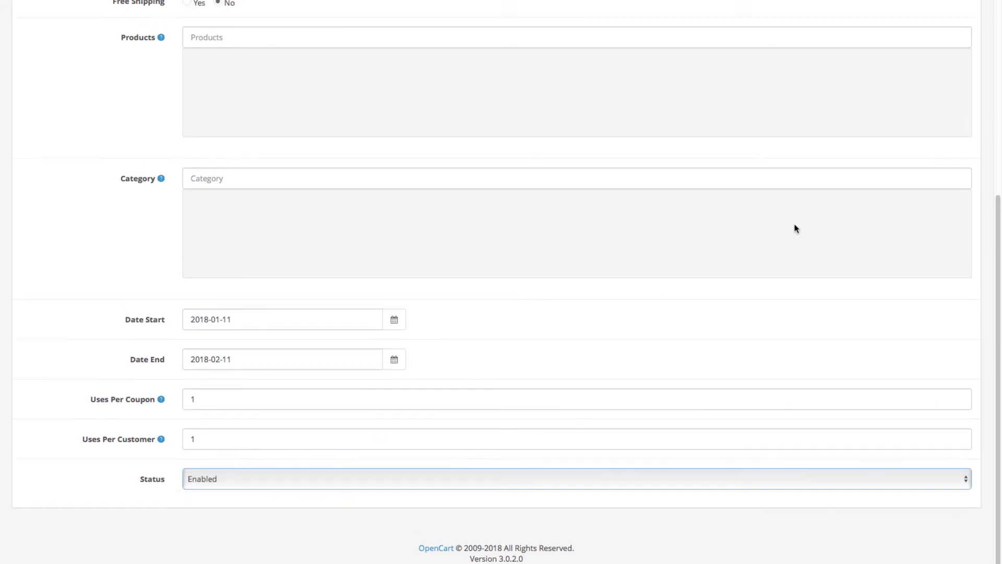
{"action": "left_click", "coordinate": [944, 23]}
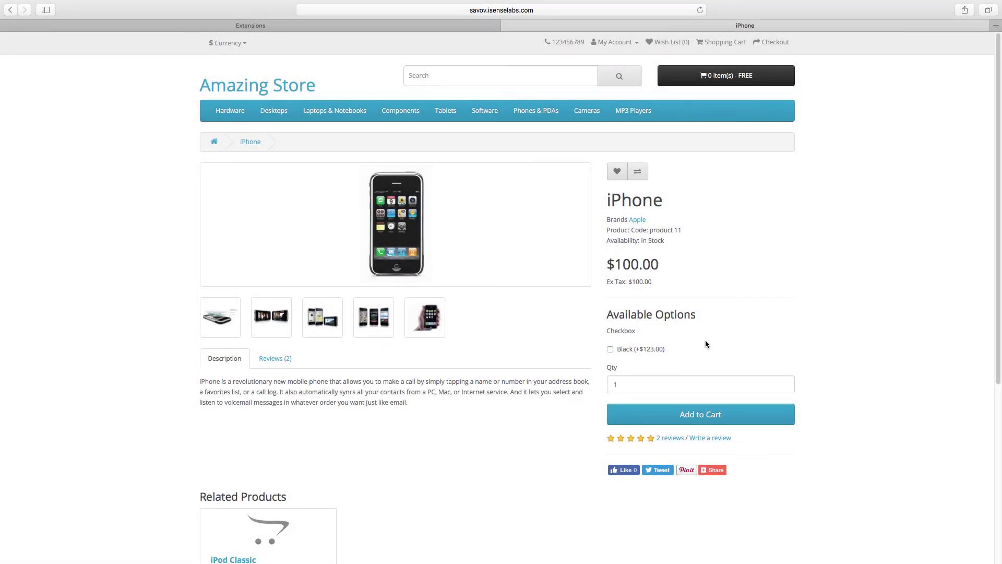
Add the $100.00 iPhone to the cart and go to the shopping cart page
{"action": "left_click", "coordinate": [703, 413]}
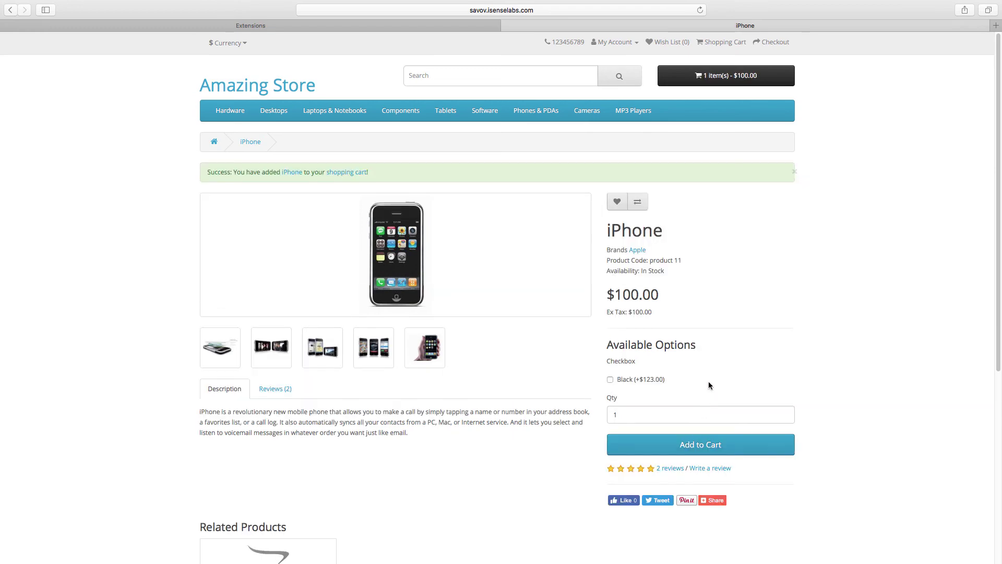
{"action": "left_click", "coordinate": [751, 79]}
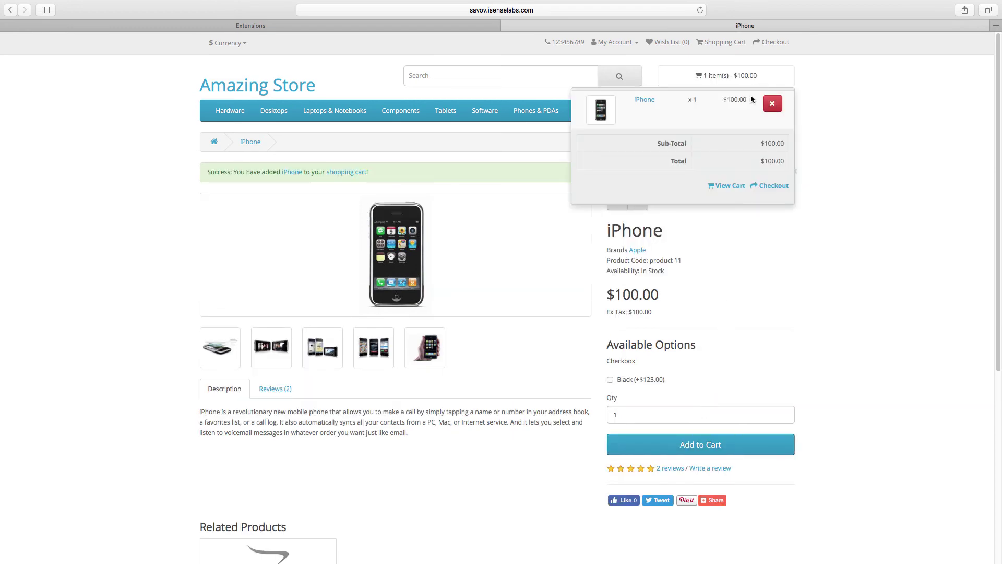
{"action": "left_click", "coordinate": [721, 187]}
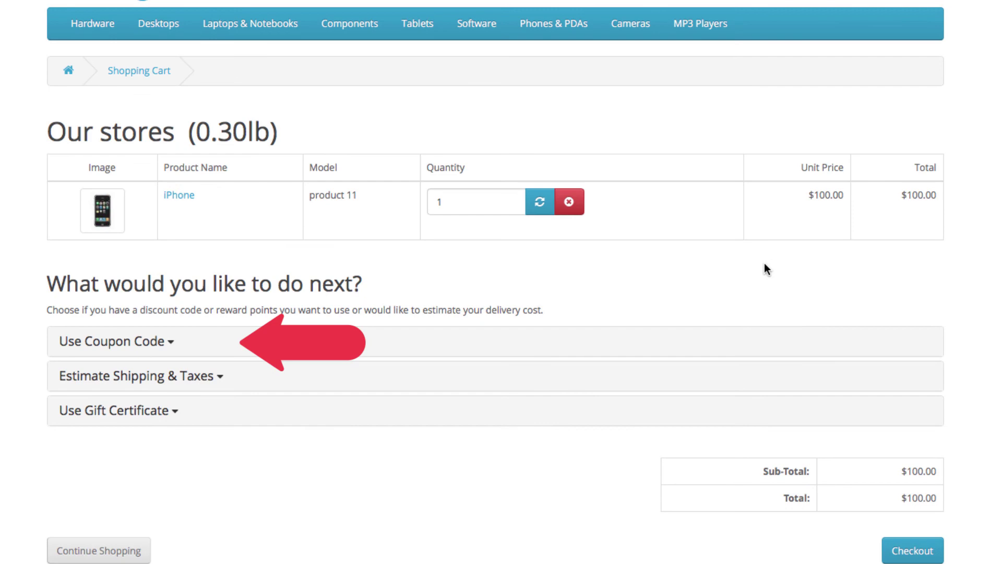
Enter NEW2018 in the Use Coupon Code field
{"action": "left_click", "coordinate": [163, 347]}
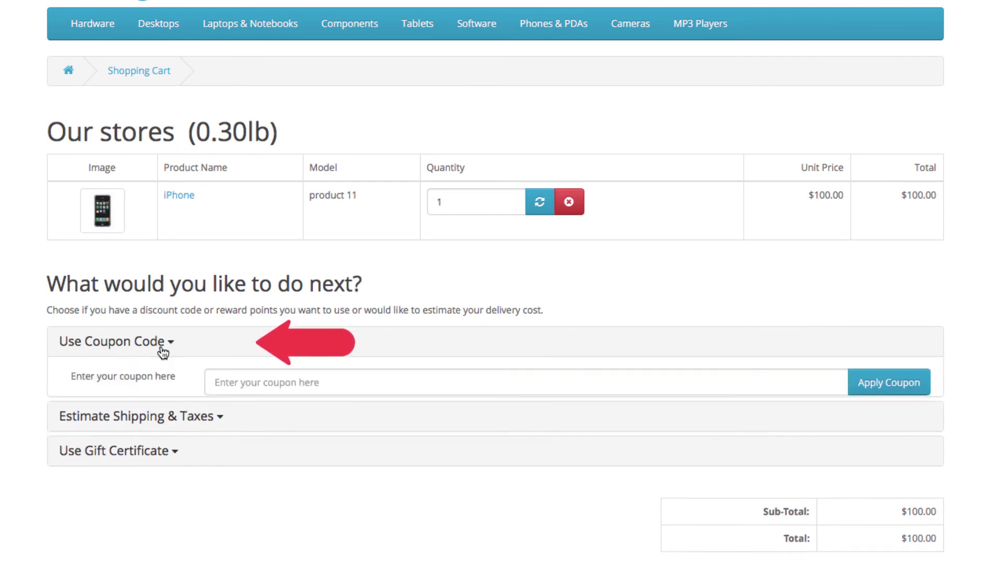
{"action": "left_click", "coordinate": [258, 383]}
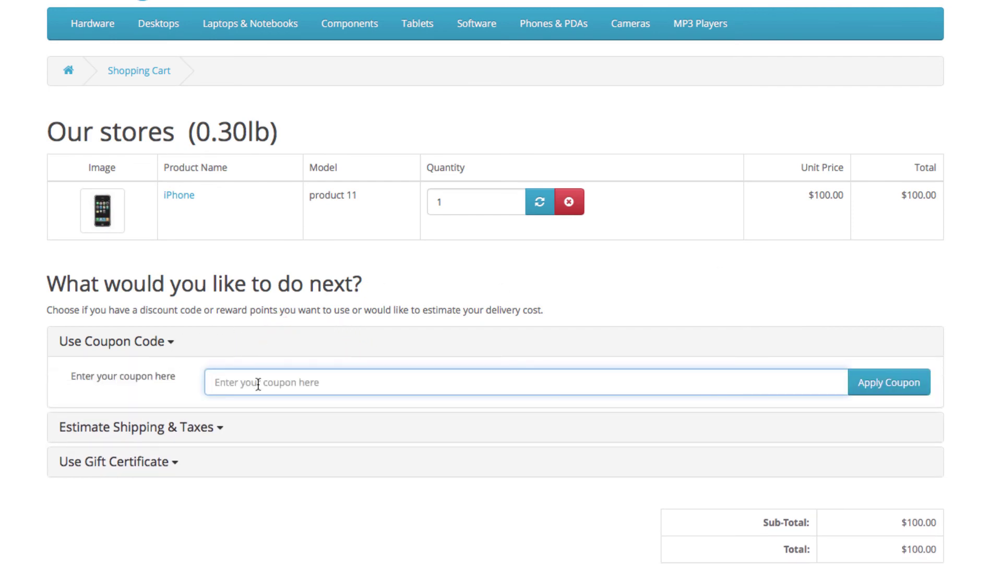
{"action": "type", "text": "NEW2018"}
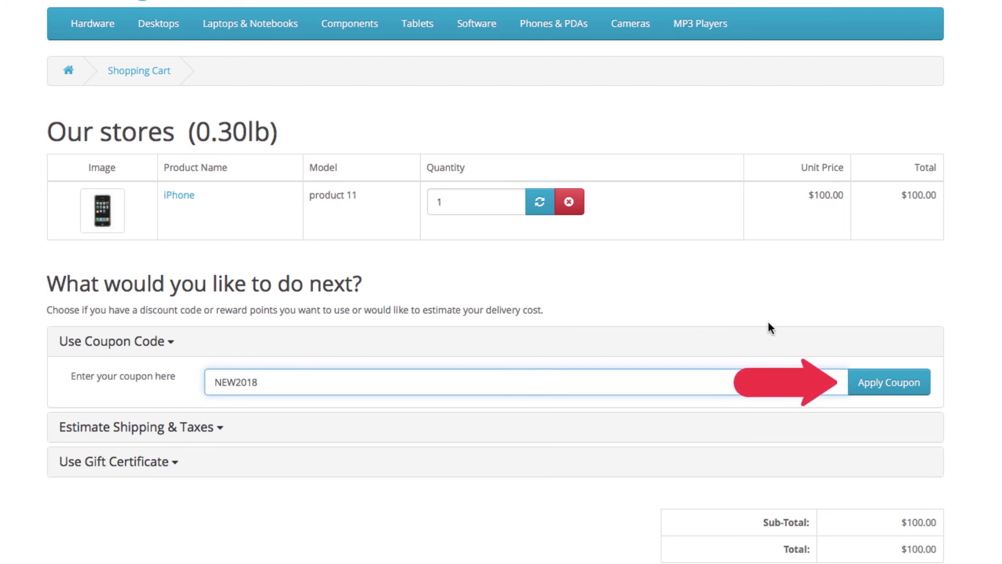
Apply coupon NEW2018 and check the $-50.00 discount and $50.00 total
{"action": "left_click", "coordinate": [894, 384]}
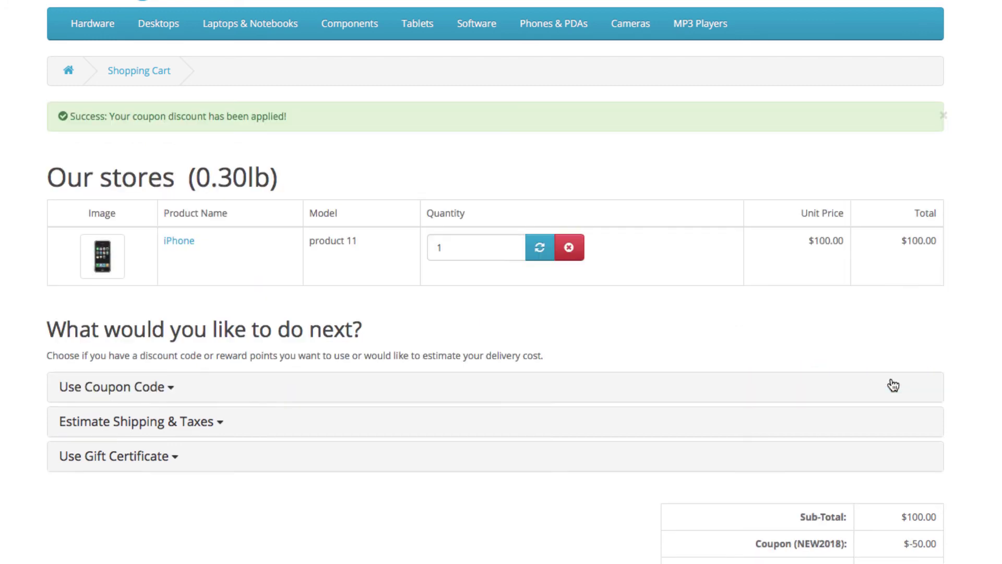
{"action": "scroll", "coordinate": [893, 385], "scroll_direction": "down", "scroll_amount": 2}
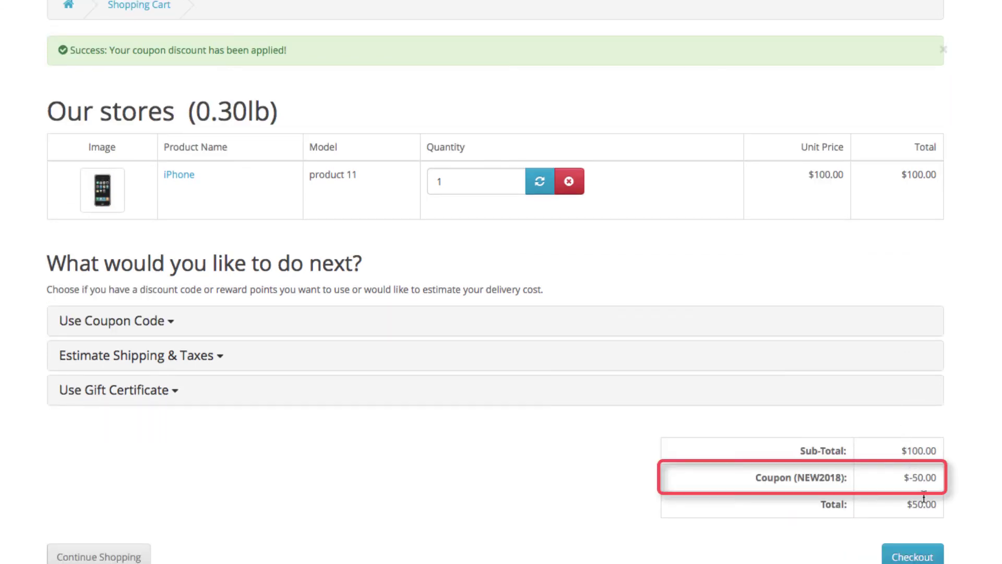